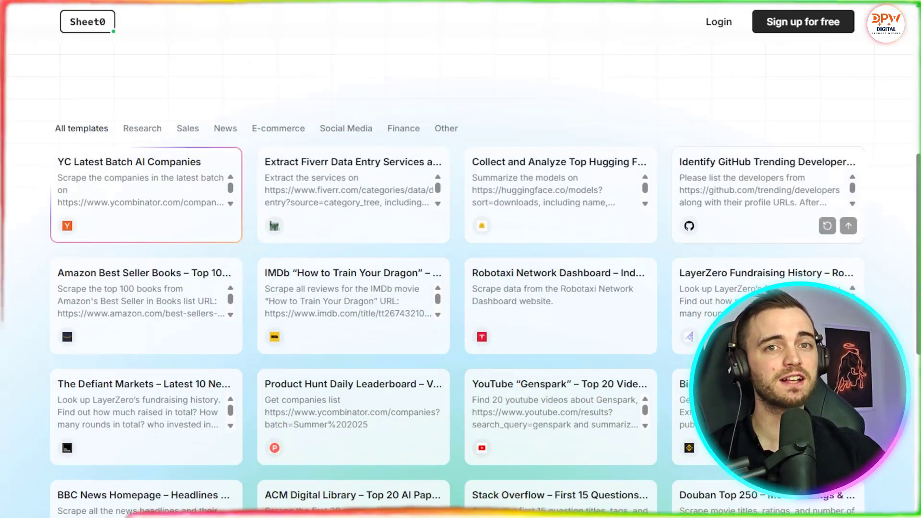
pyautogui.scroll(-1, 460, 288)
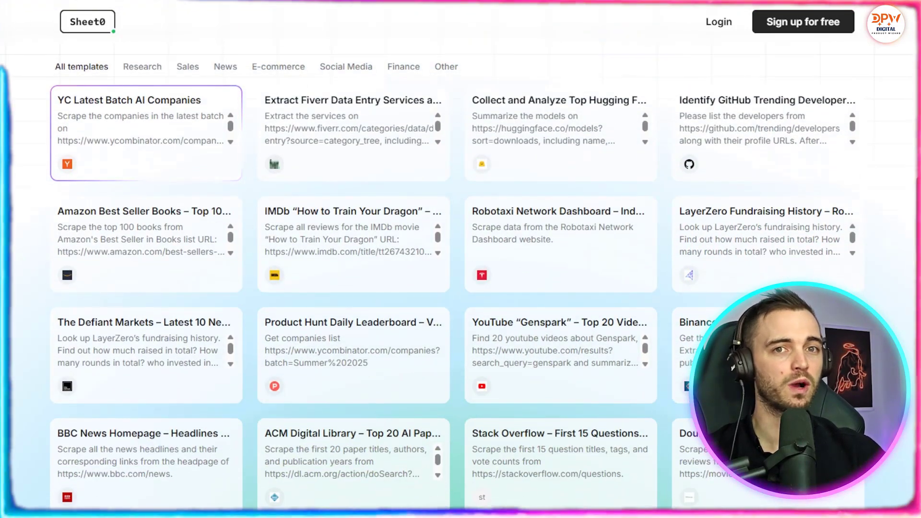
pyautogui.scroll(-1, 460, 288)
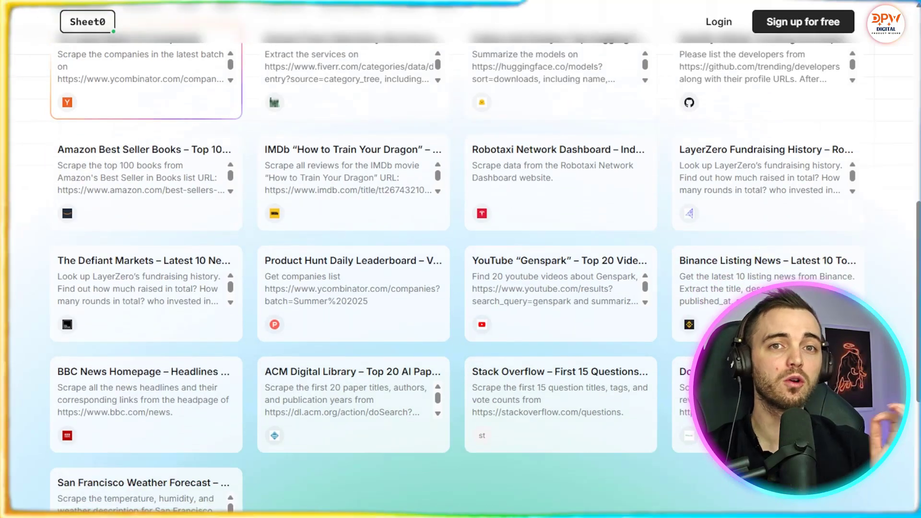
pyautogui.scroll(-1, 461, 288)
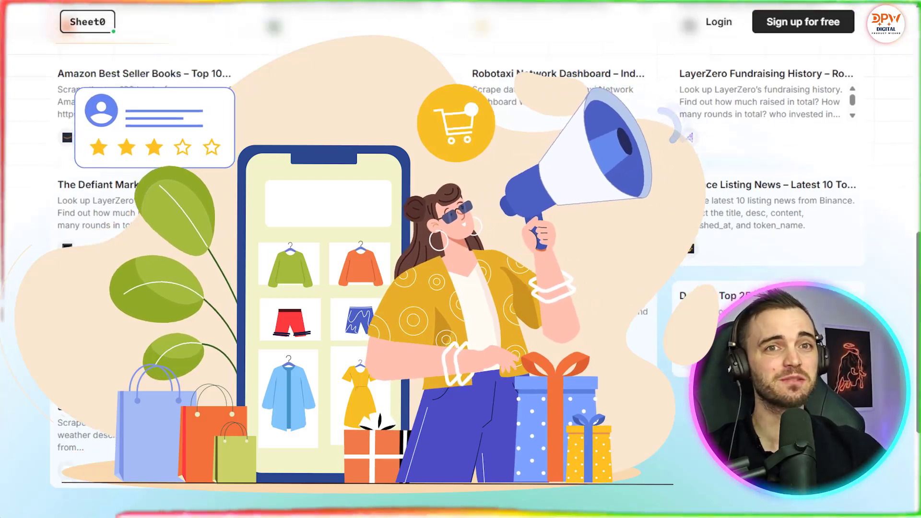
pyautogui.scroll(-1, 461, 288)
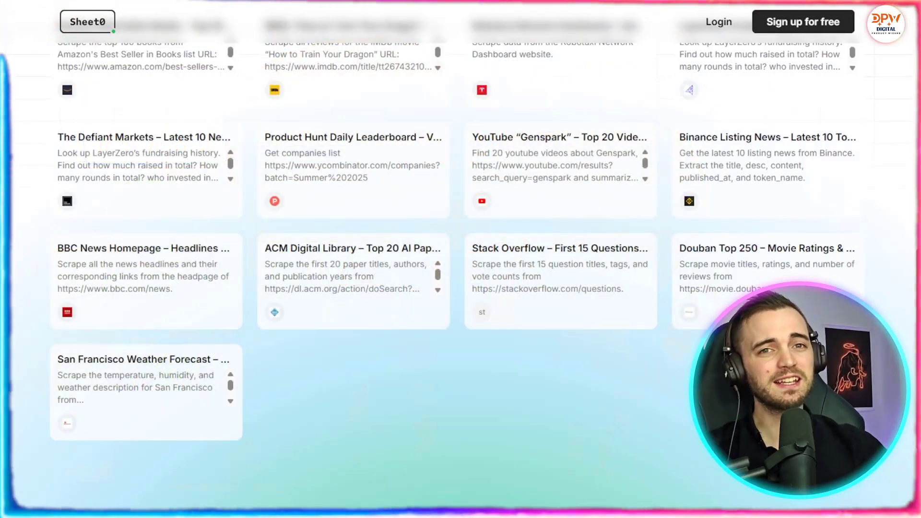
pyautogui.scroll(-1, 460, 288)
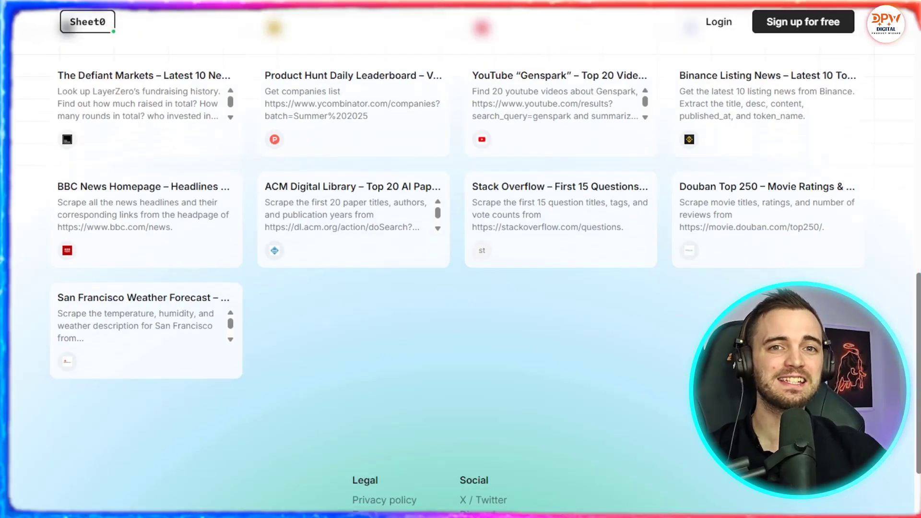
pyautogui.scroll(3, 461, 288)
pyautogui.scroll(3, 461, 288)
pyautogui.scroll(3, 460, 288)
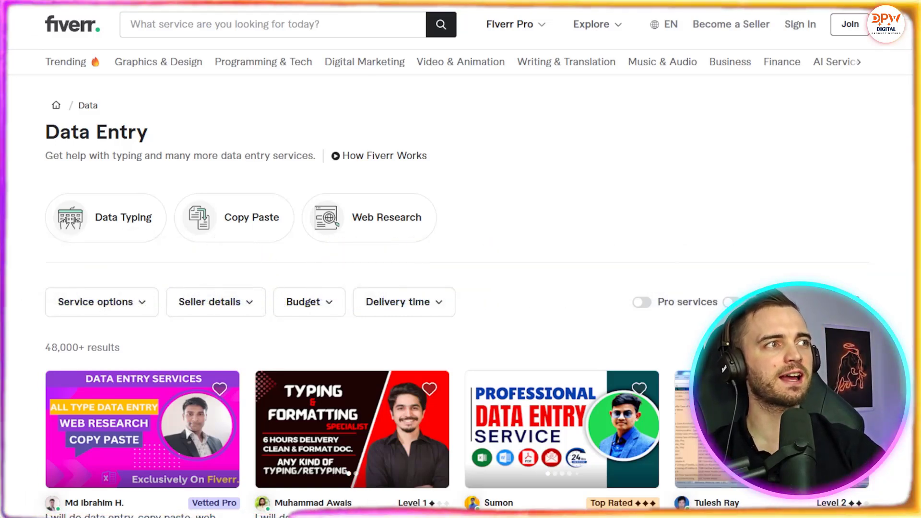
# Step: Deselect the Data Entry category title before returning to Sheet0's chat
pyautogui.click(658, 150)
pyautogui.scroll(-4, 612, 151)
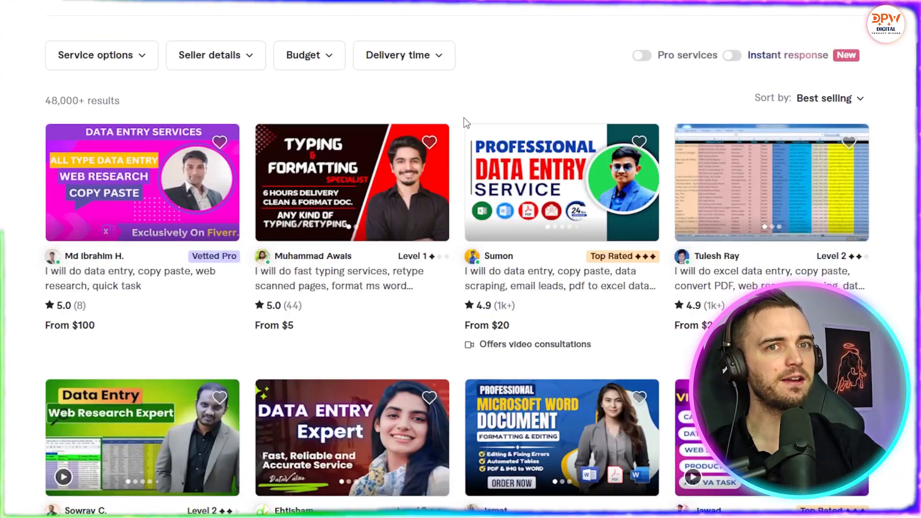
pyautogui.scroll(-5, 464, 122)
pyautogui.scroll(-4, 457, 121)
pyautogui.scroll(-4, 458, 121)
pyautogui.scroll(-4, 458, 122)
pyautogui.scroll(-5, 458, 121)
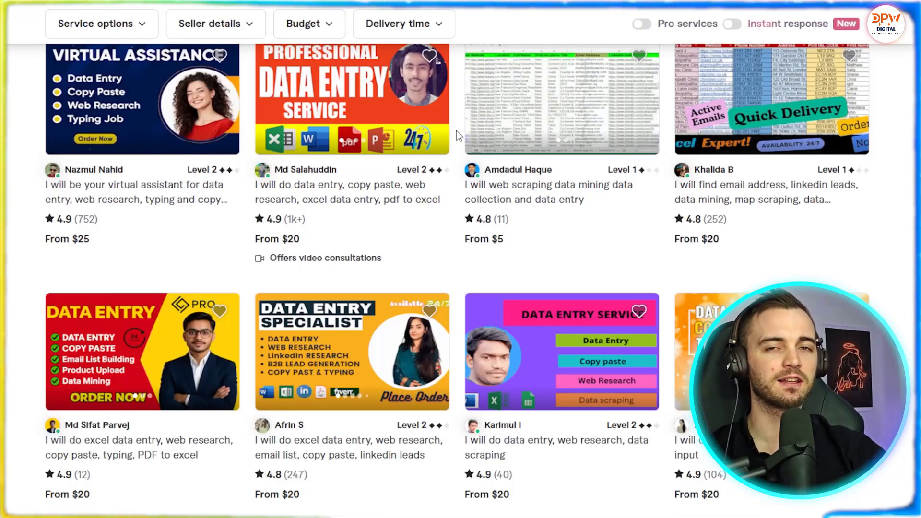
pyautogui.scroll(4, 456, 130)
pyautogui.scroll(4, 456, 130)
pyautogui.scroll(4, 456, 131)
pyautogui.scroll(4, 456, 131)
pyautogui.scroll(5, 455, 130)
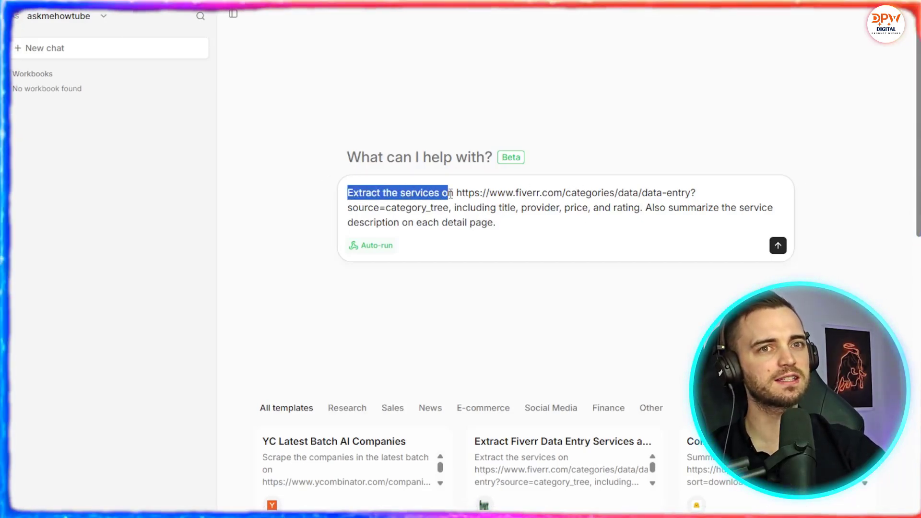
# Step: Highlight the Fiverr link in the request text, then clear the selection
pyautogui.moveTo(457, 192)
pyautogui.mouseDown()
pyautogui.moveTo(449, 208)
pyautogui.moveTo(510, 207)
pyautogui.mouseUp()
pyautogui.click(448, 208)
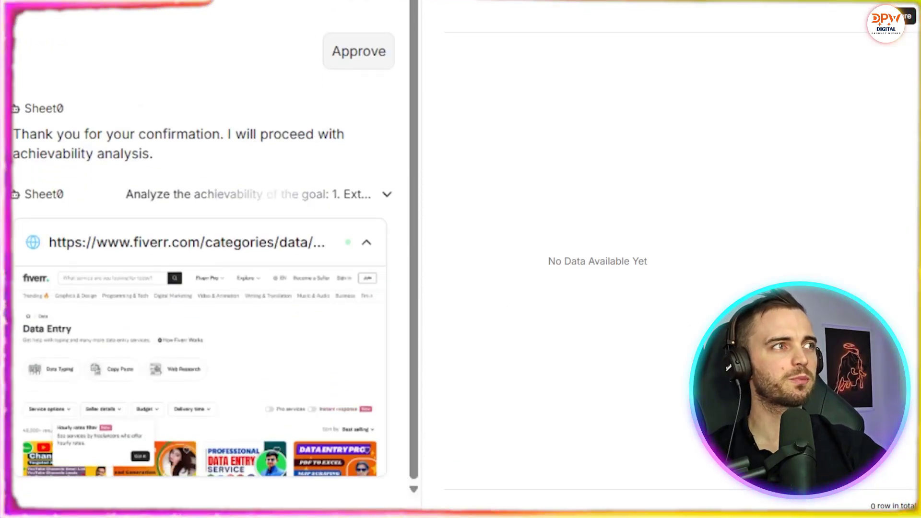
pyautogui.scroll(3, 281, 205)
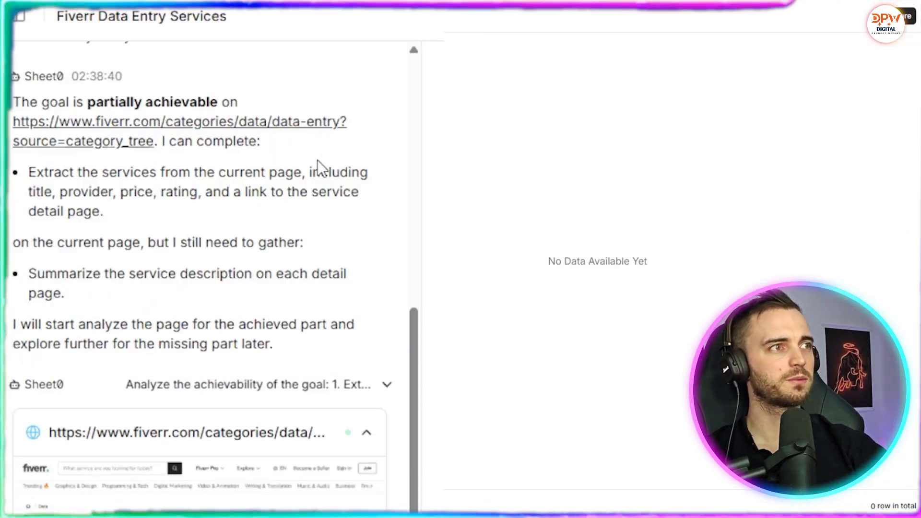
# Step: Select a word in the agent's goal analysis and then deselect it
pyautogui.doubleClick(316, 158)
pyautogui.click(247, 174)
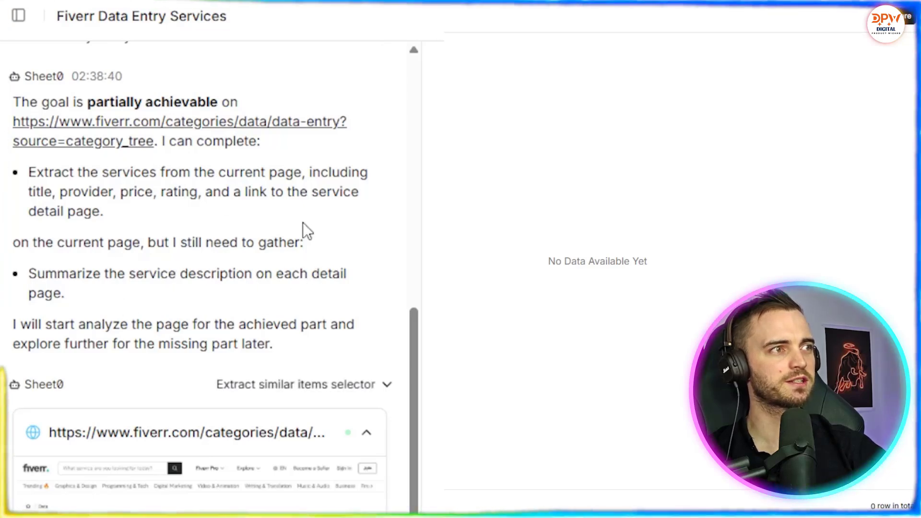
pyautogui.scroll(6, 291, 324)
pyautogui.scroll(3, 290, 291)
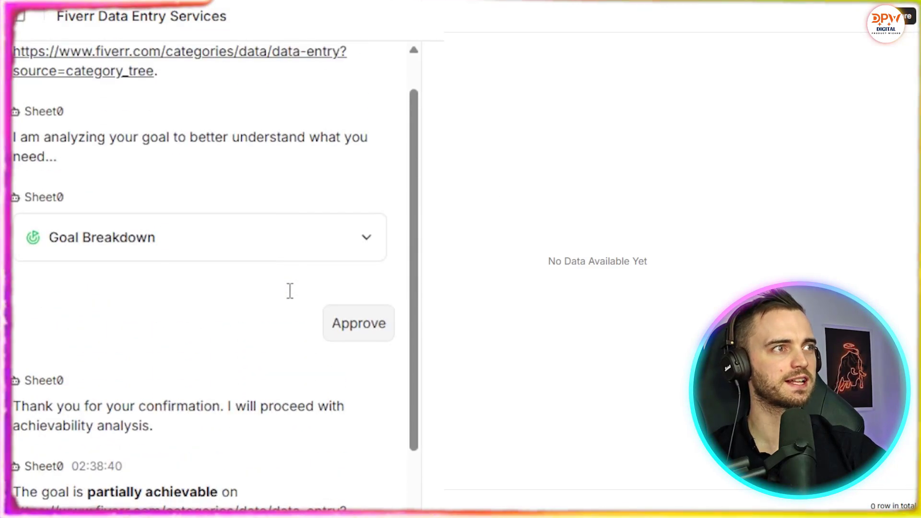
pyautogui.scroll(2, 290, 291)
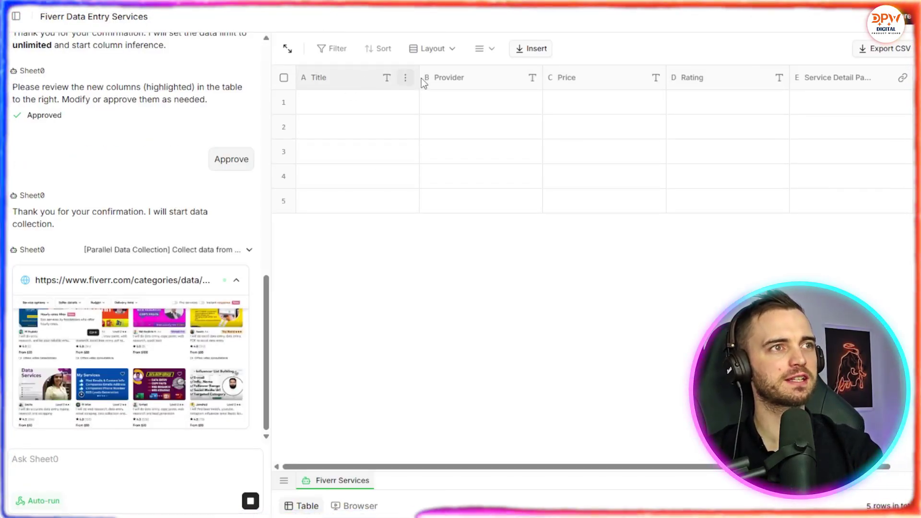
pyautogui.moveTo(838, 77)
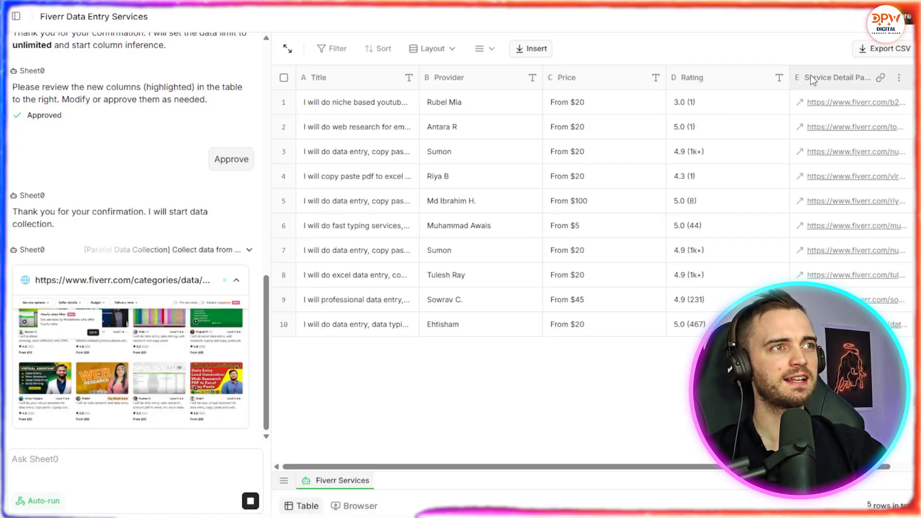
pyautogui.scroll(-5, 633, 317)
pyautogui.scroll(-5, 632, 318)
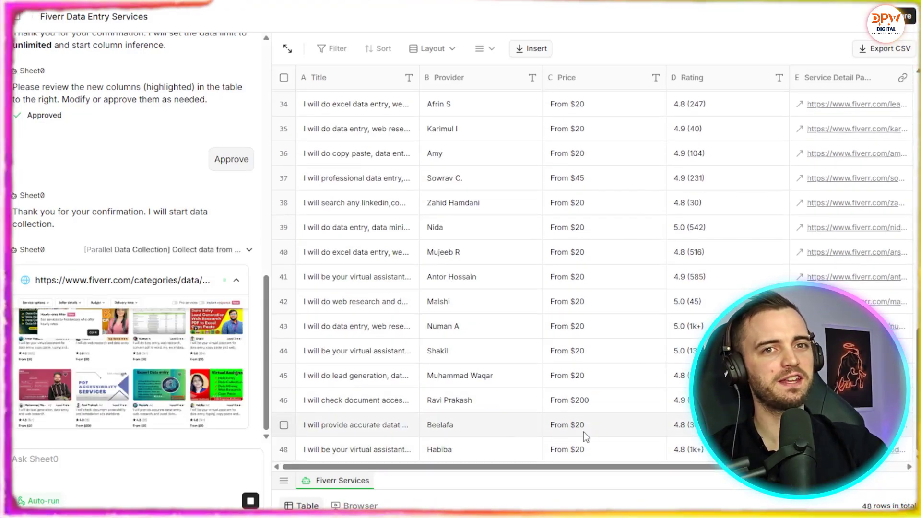
pyautogui.scroll(5, 589, 385)
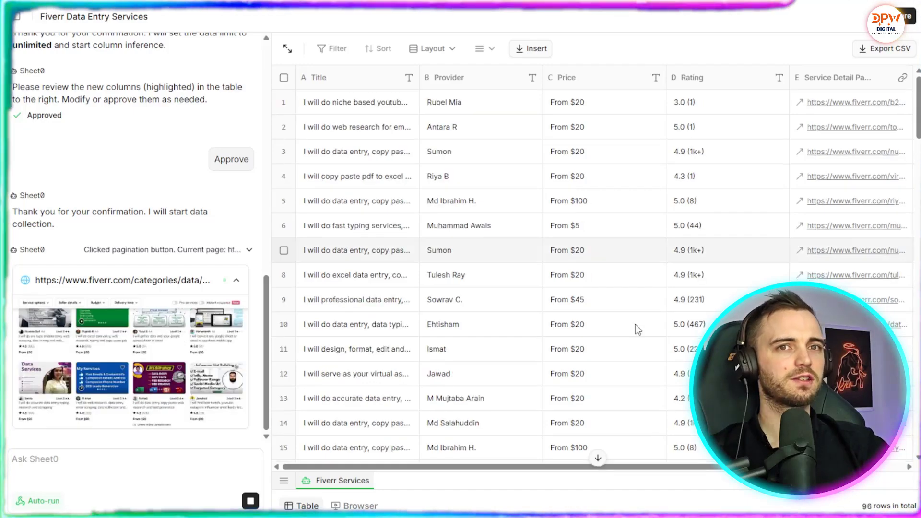
pyautogui.scroll(-5, 589, 384)
pyautogui.scroll(8, 591, 384)
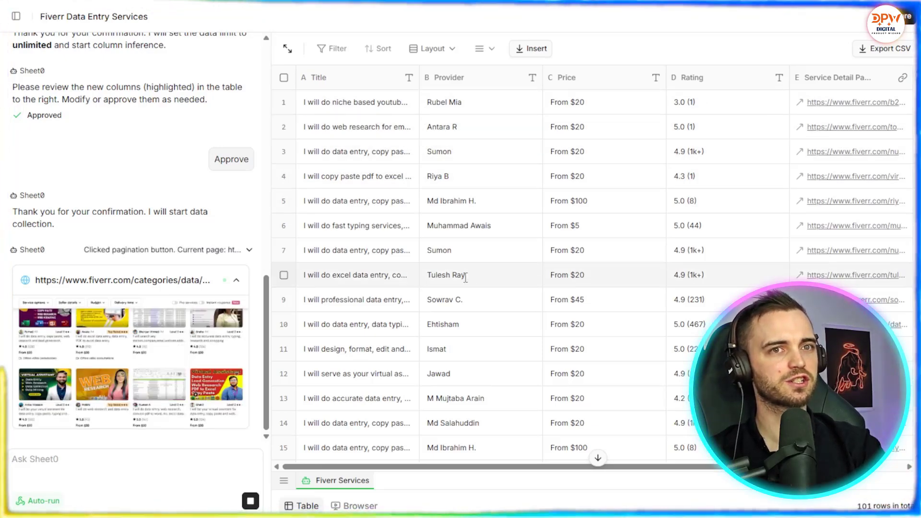
# Step: Select the row 3 review count and row 8 rating values to check them
pyautogui.doubleClick(694, 151)
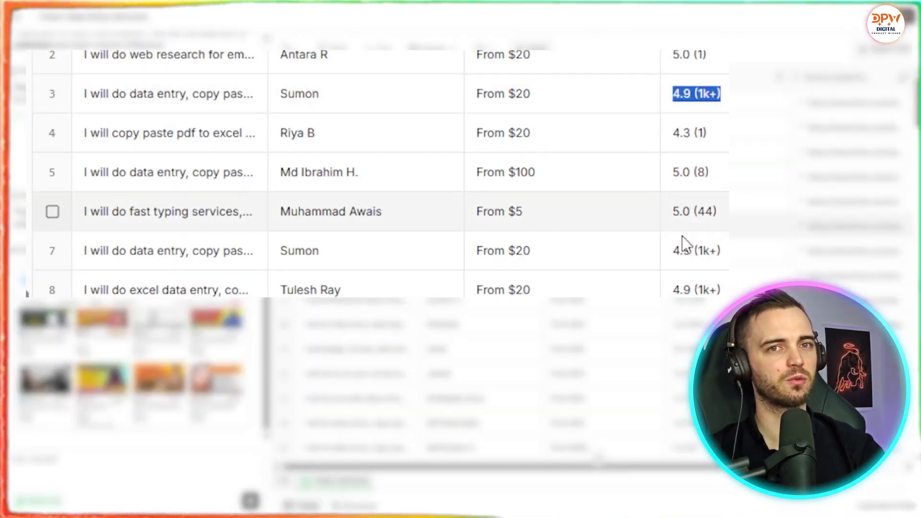
pyautogui.tripleClick(682, 250)
pyautogui.tripleClick(681, 289)
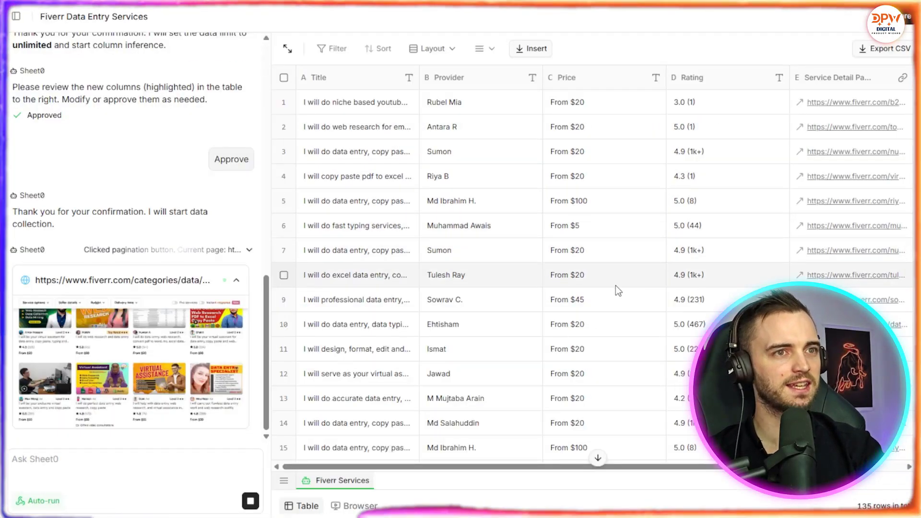
pyautogui.scroll(-10, 616, 286)
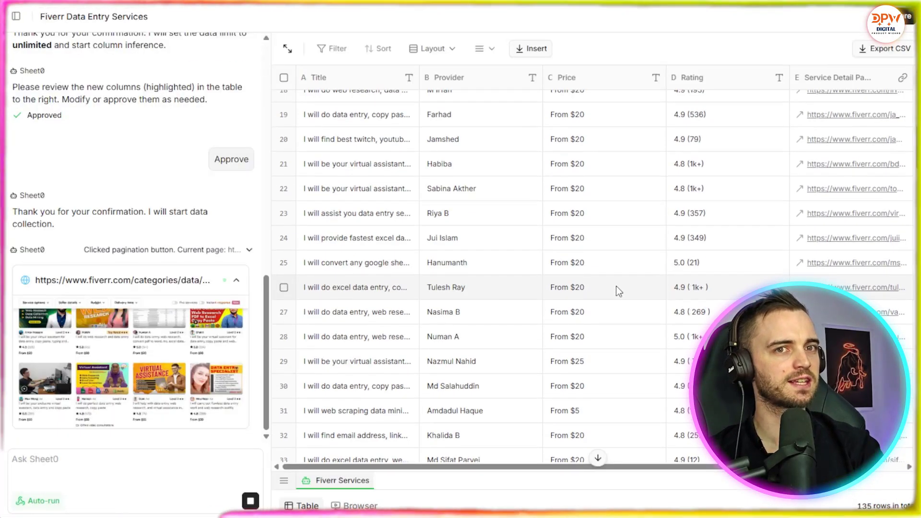
pyautogui.scroll(-10, 615, 286)
pyautogui.scroll(-5, 617, 286)
pyautogui.scroll(-5, 617, 286)
pyautogui.scroll(-5, 616, 289)
pyautogui.scroll(-3, 615, 288)
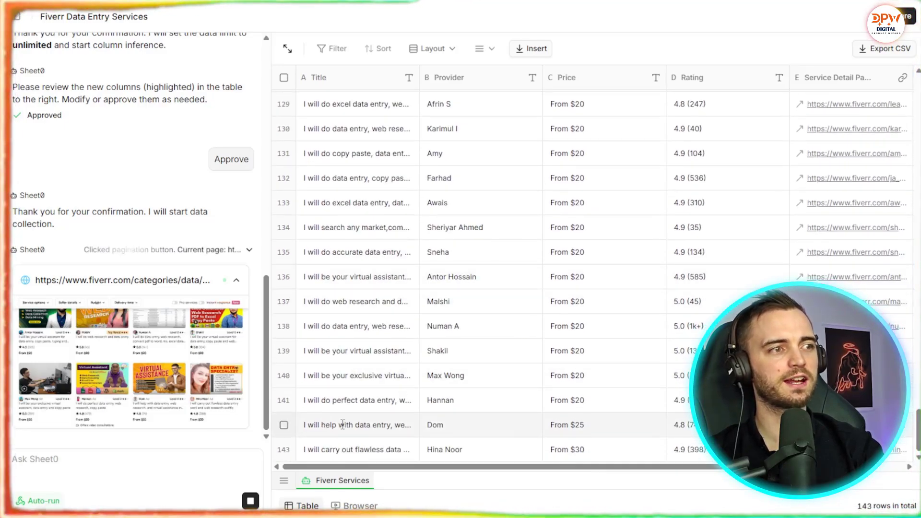
# Step: Stop the agent's Fiverr data collection at 143 rows
pyautogui.click(251, 500)
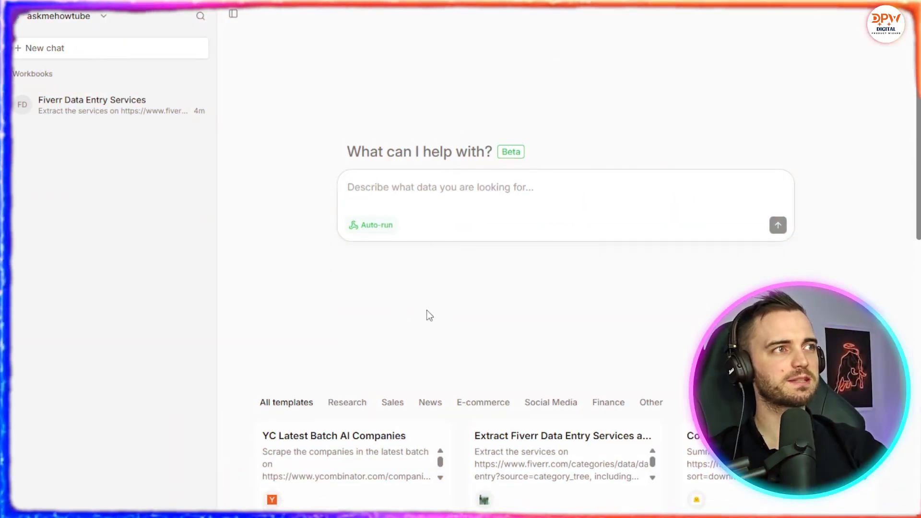
pyautogui.scroll(-5, 424, 315)
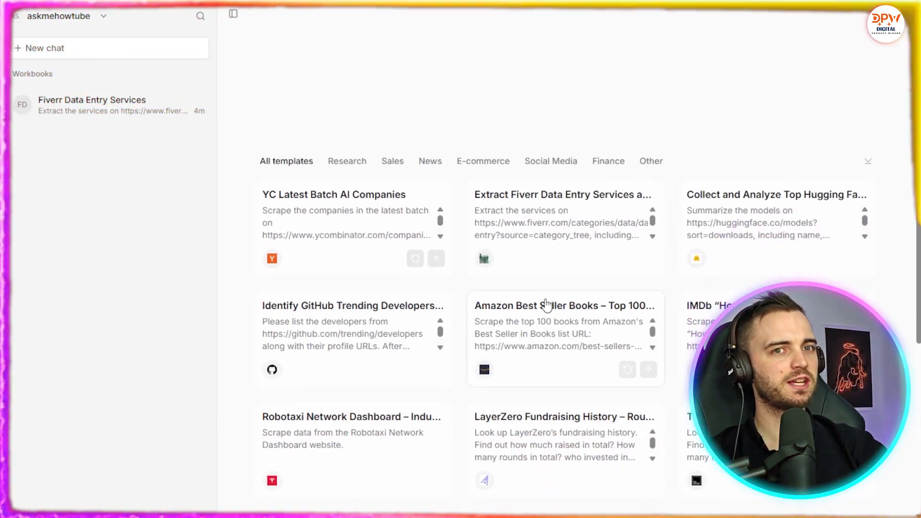
pyautogui.scroll(-3, 459, 286)
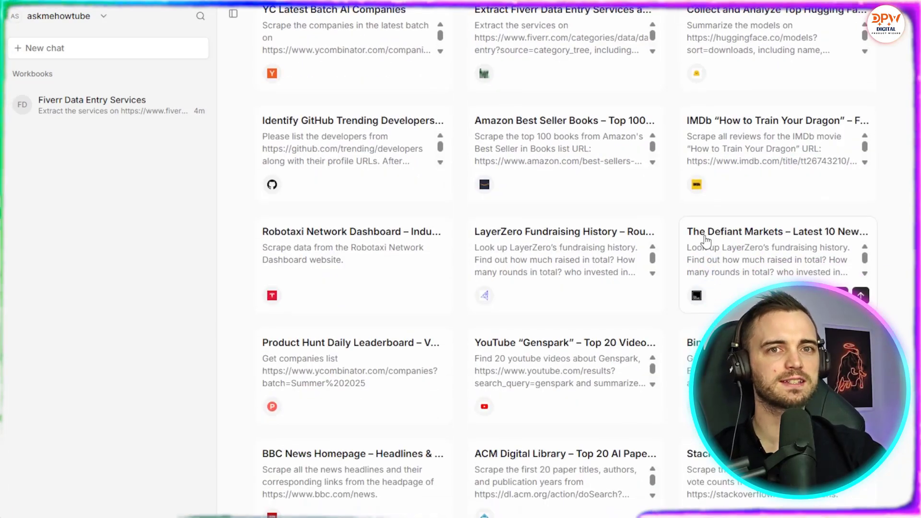
pyautogui.scroll(3, 672, 297)
pyautogui.scroll(3, 674, 301)
pyautogui.scroll(-5, 673, 301)
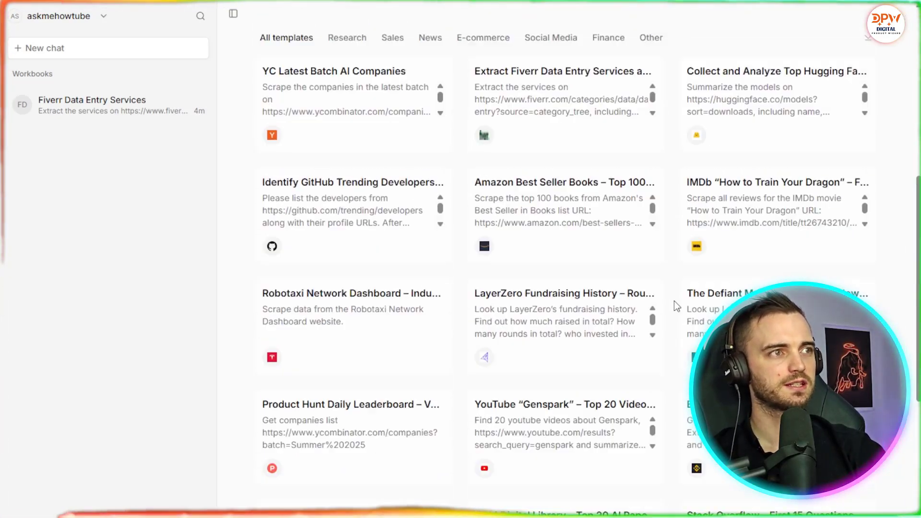
pyautogui.scroll(-1, 674, 301)
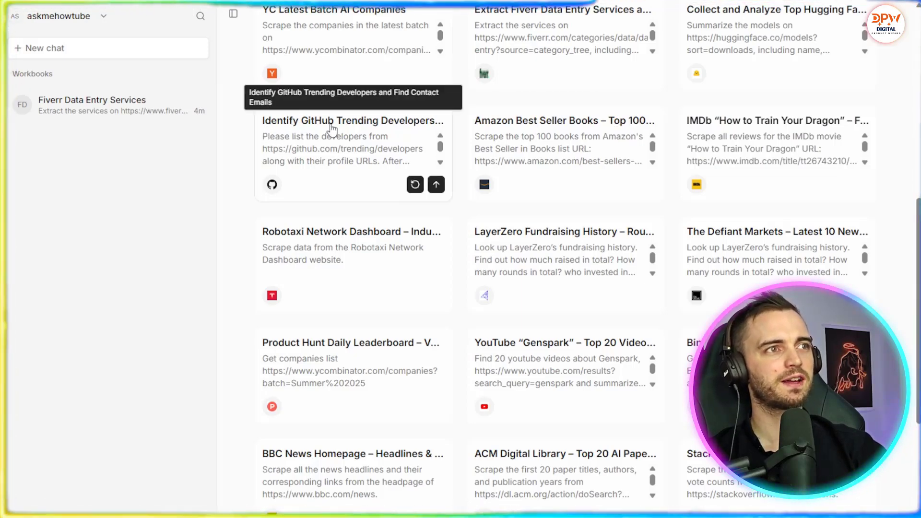
pyautogui.moveTo(777, 259)
pyautogui.scroll(-5, 672, 221)
pyautogui.scroll(-3, 671, 221)
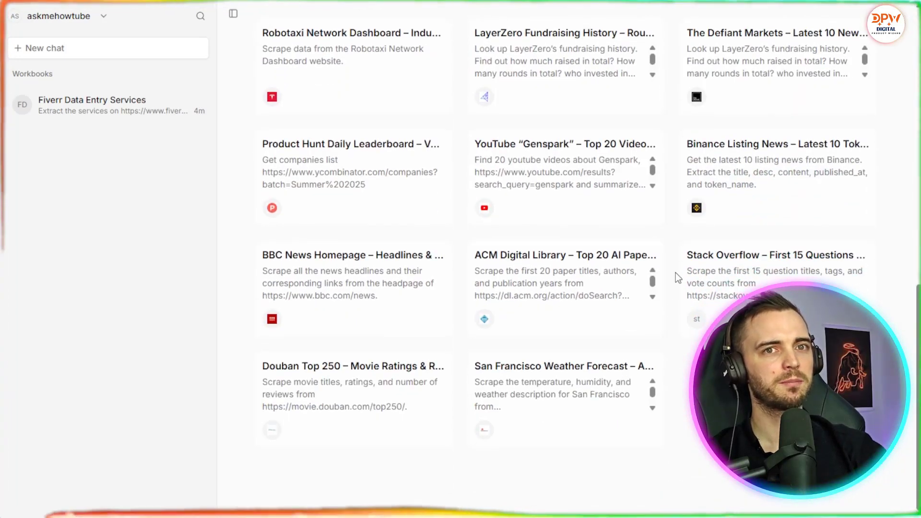
pyautogui.moveTo(565, 367)
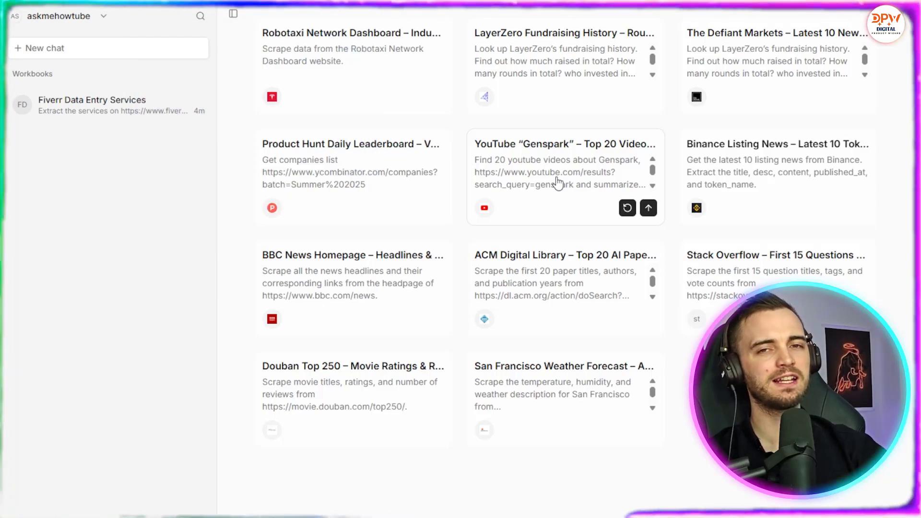
# Step: Run the YouTube "Genspark" – Top 20 Videos template
pyautogui.click(649, 209)
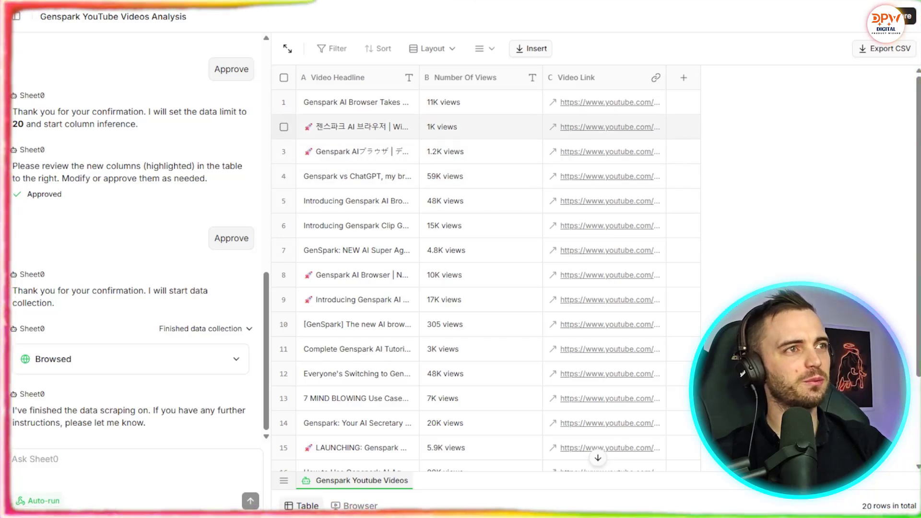
pyautogui.scroll(-5, 432, 108)
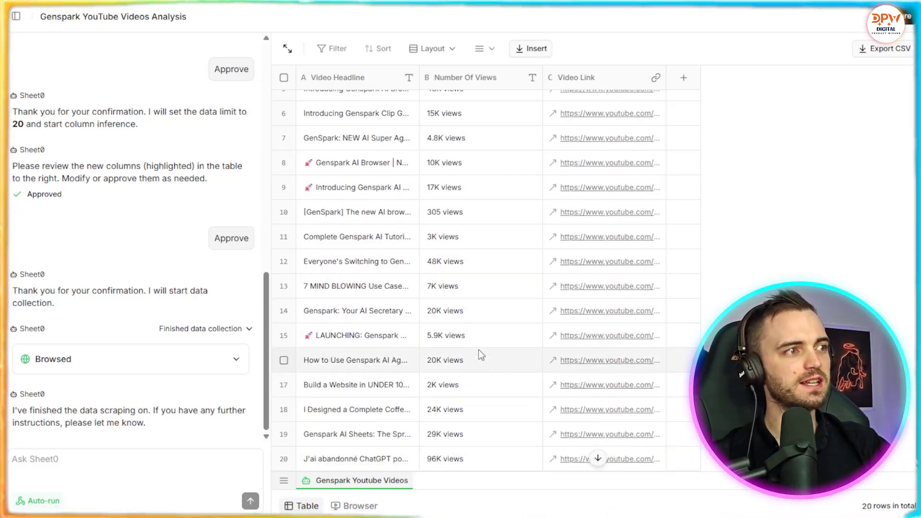
pyautogui.scroll(5, 478, 348)
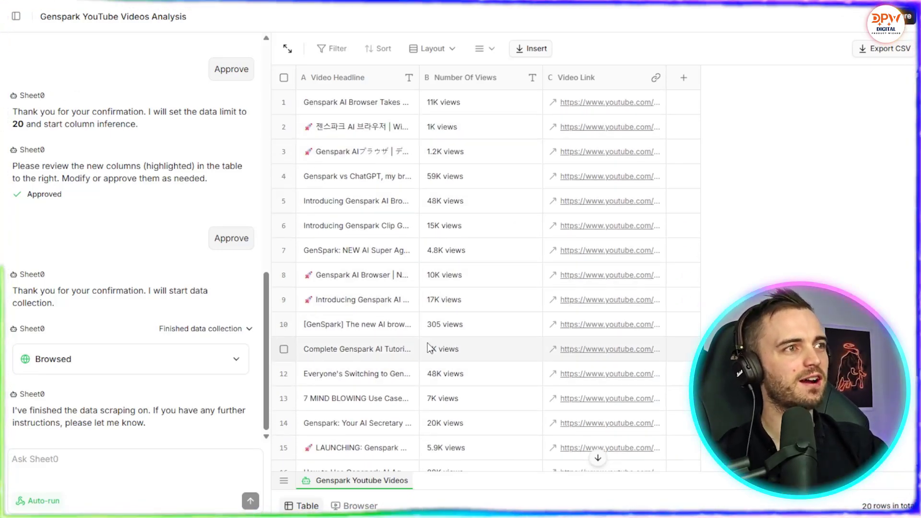
pyautogui.scroll(-5, 502, 314)
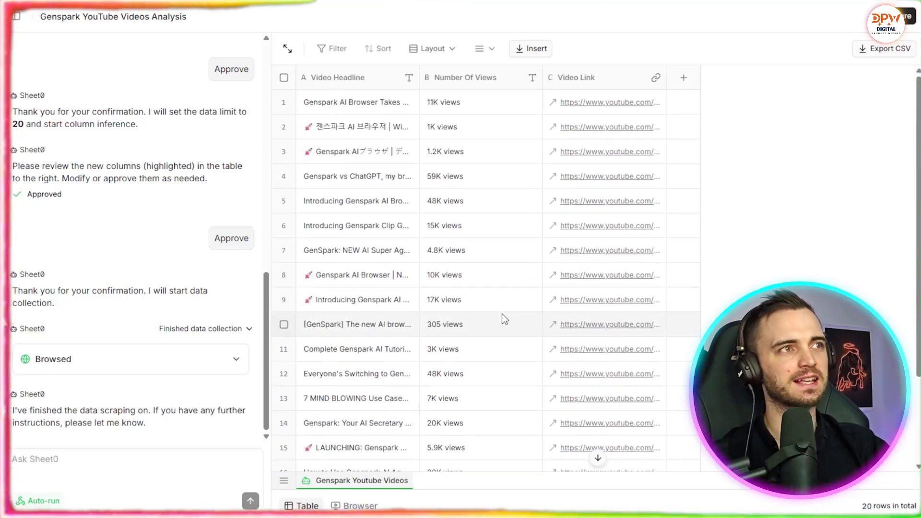